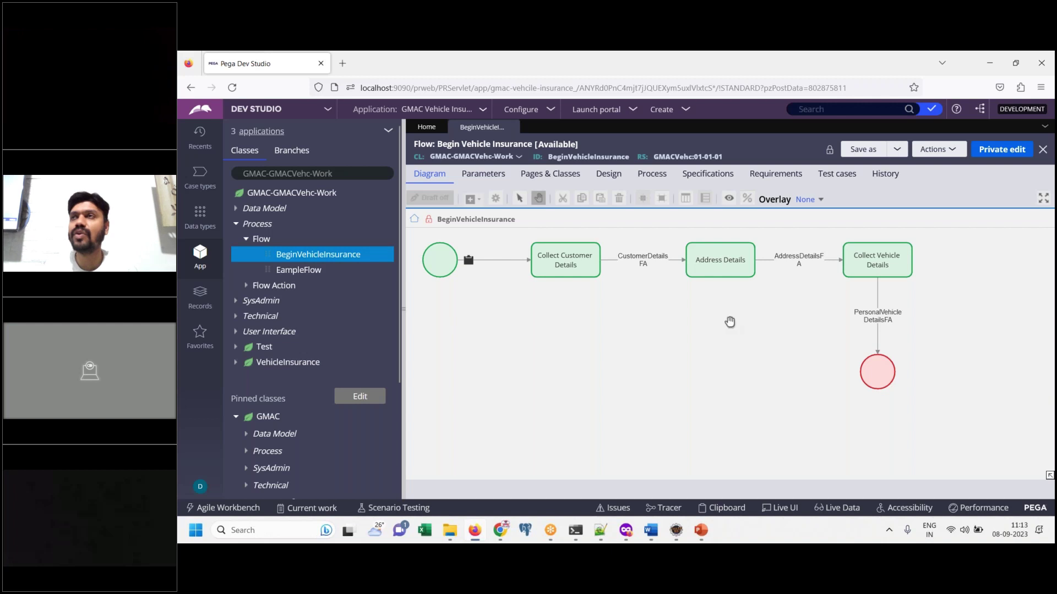
# Step: Add an assignment shape to the Begin Vehicle Insurance flow and connect it into the path just before the end shape
pyautogui.rightClick(641, 297)
pyautogui.moveTo(708, 309)
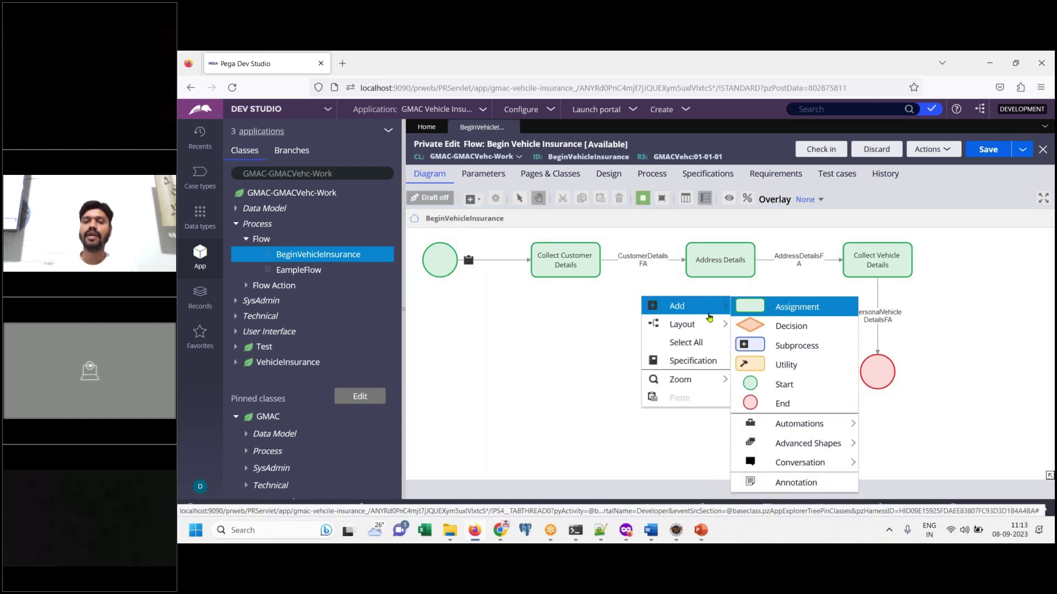
pyautogui.click(785, 309)
pyautogui.moveTo(688, 322); pyautogui.dragTo(773, 332)
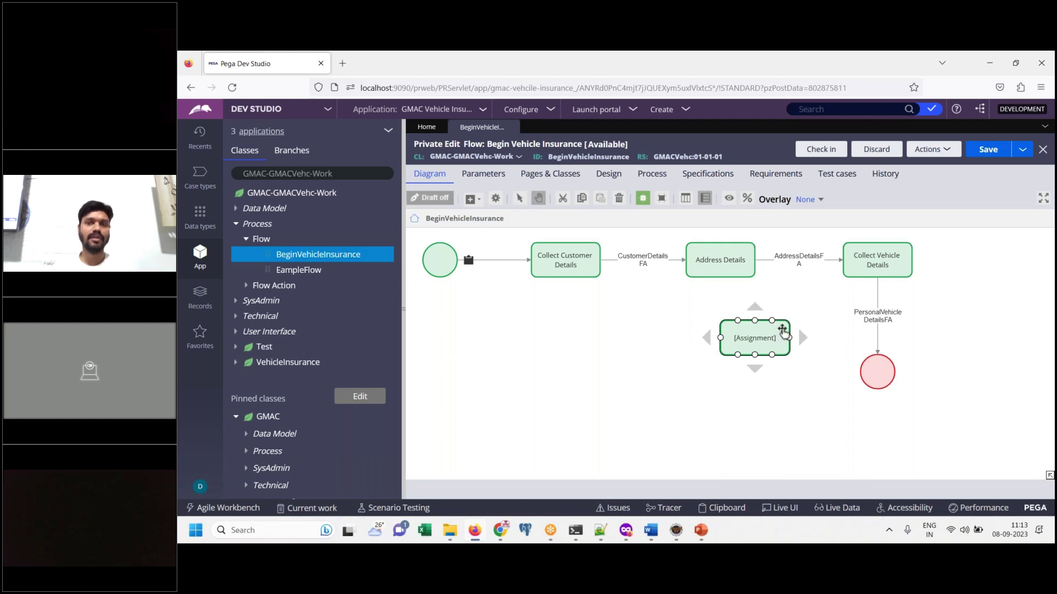
pyautogui.click(882, 331)
pyautogui.click(881, 334)
pyautogui.moveTo(879, 357); pyautogui.dragTo(869, 385)
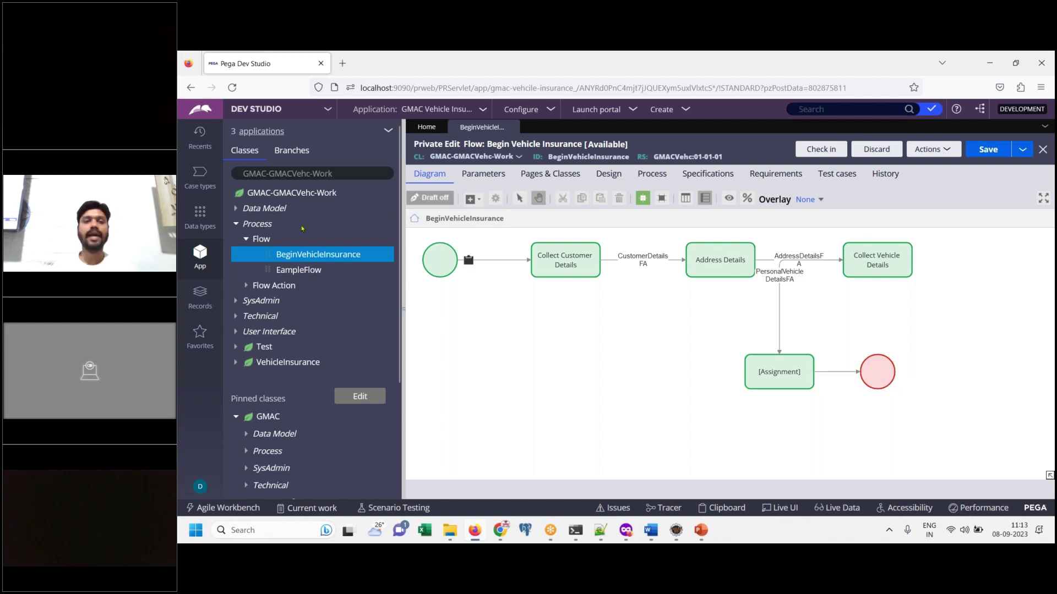
# Step: Open the AddressDetailsSec section from the user interface rules of the GMAC-GMACVehc-Work class
pyautogui.click(246, 331)
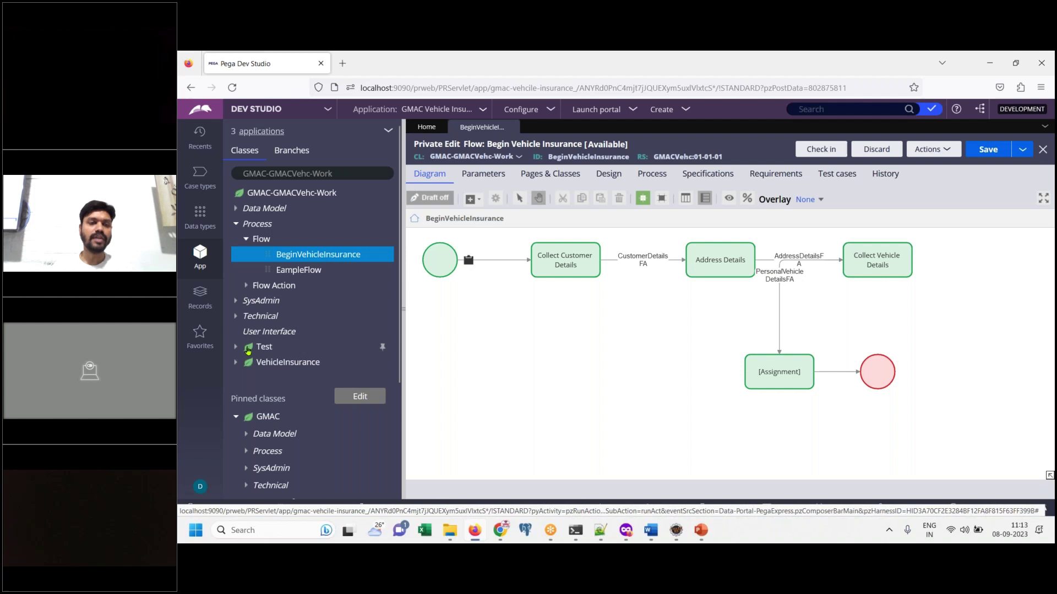
pyautogui.click(245, 349)
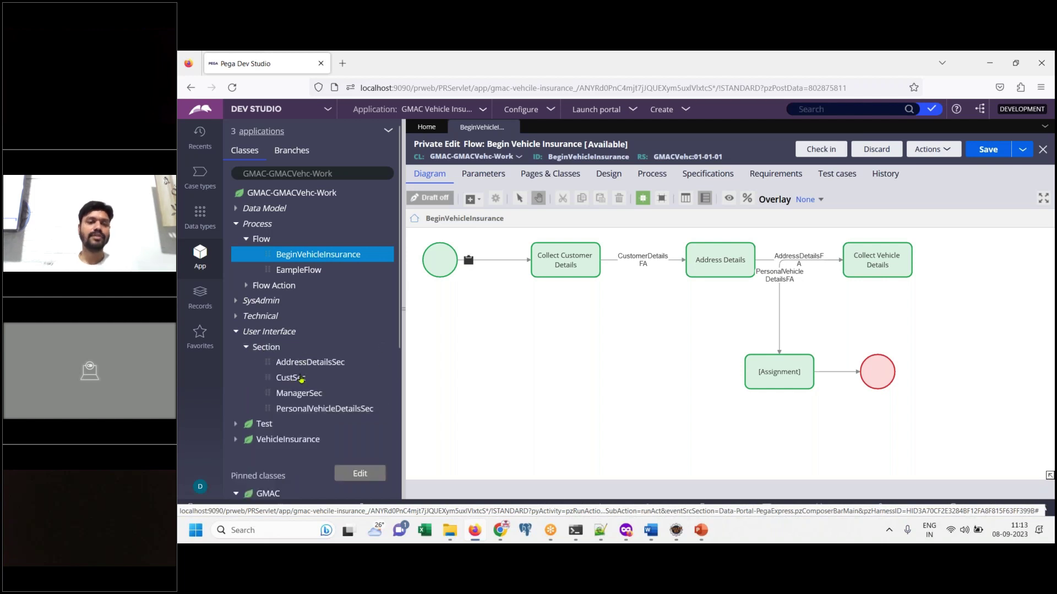
pyautogui.click(303, 364)
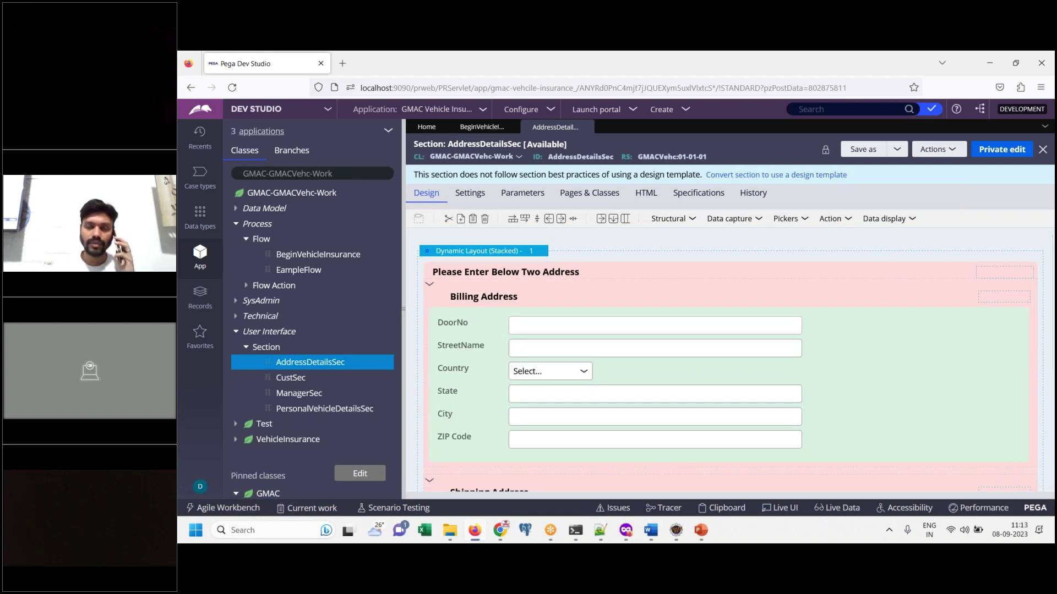
# Step: Insert a text input and a chart above the Billing Address group in the AddressDetailsSec section
pyautogui.click(642, 330)
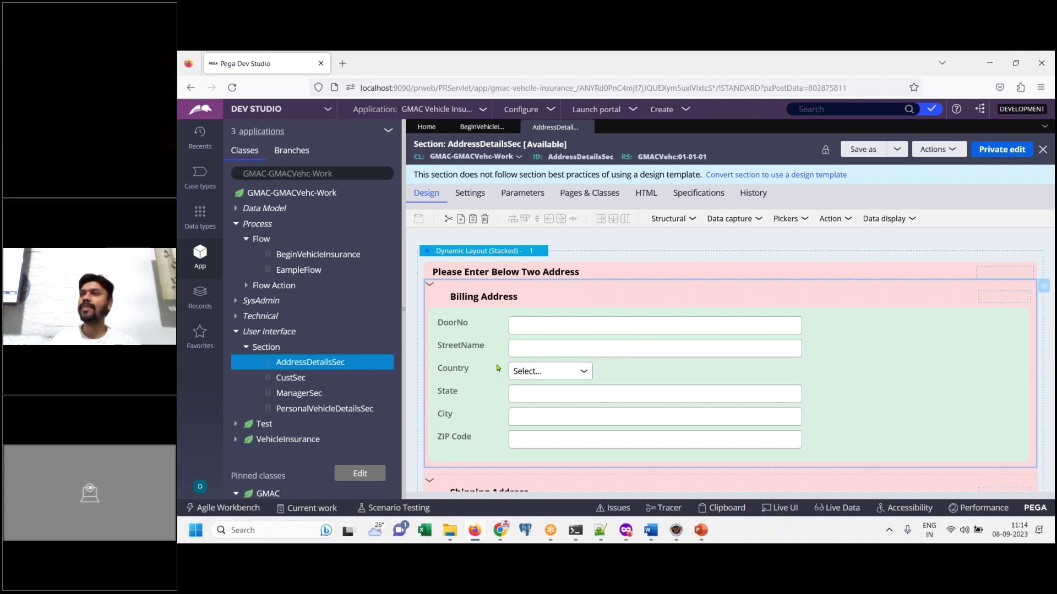
pyautogui.click(754, 227)
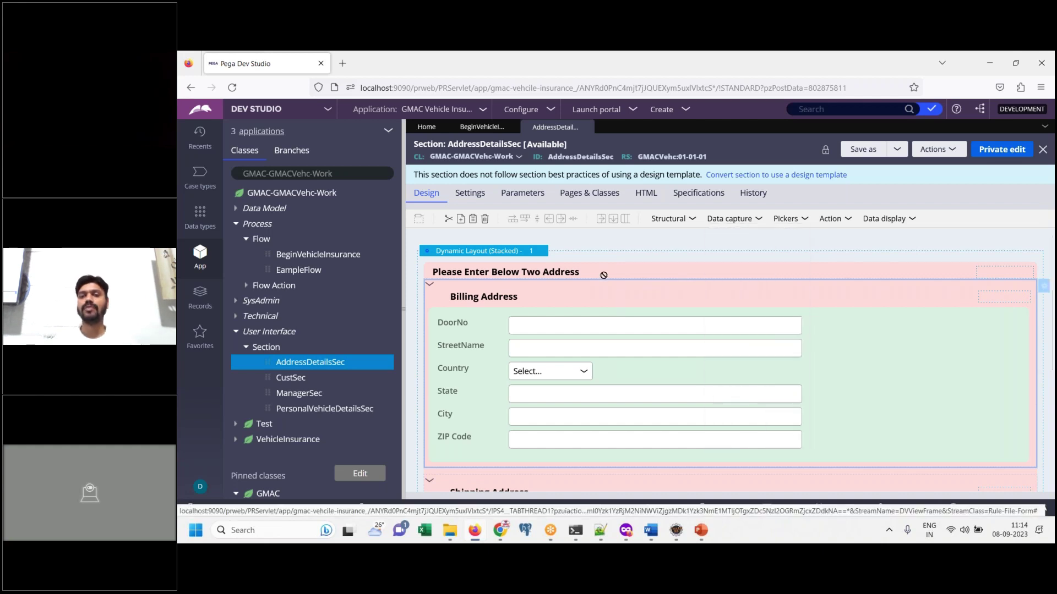
pyautogui.click(588, 302)
pyautogui.click(588, 303)
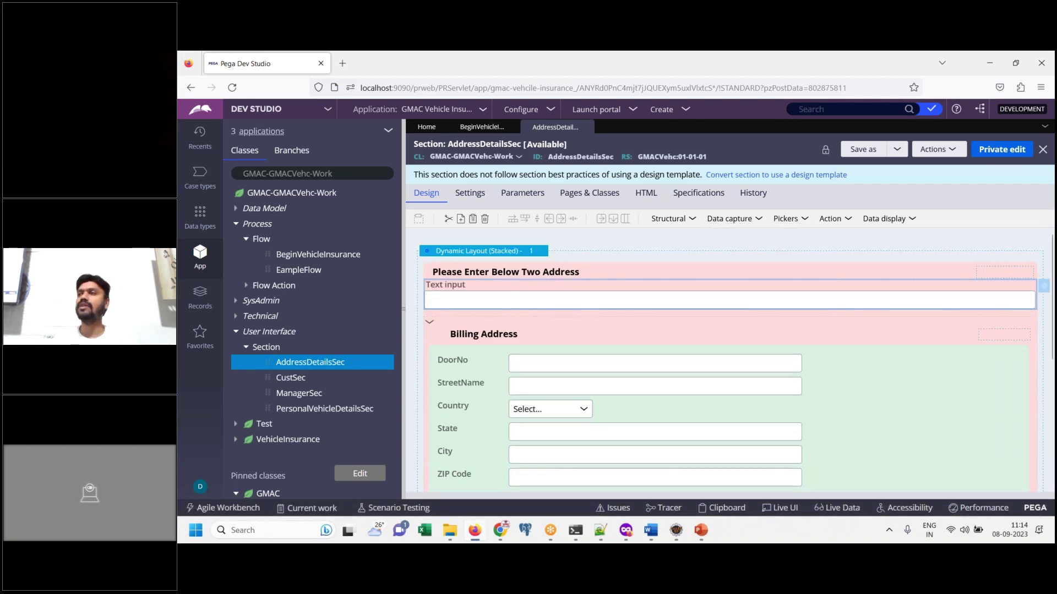
pyautogui.click(884, 220)
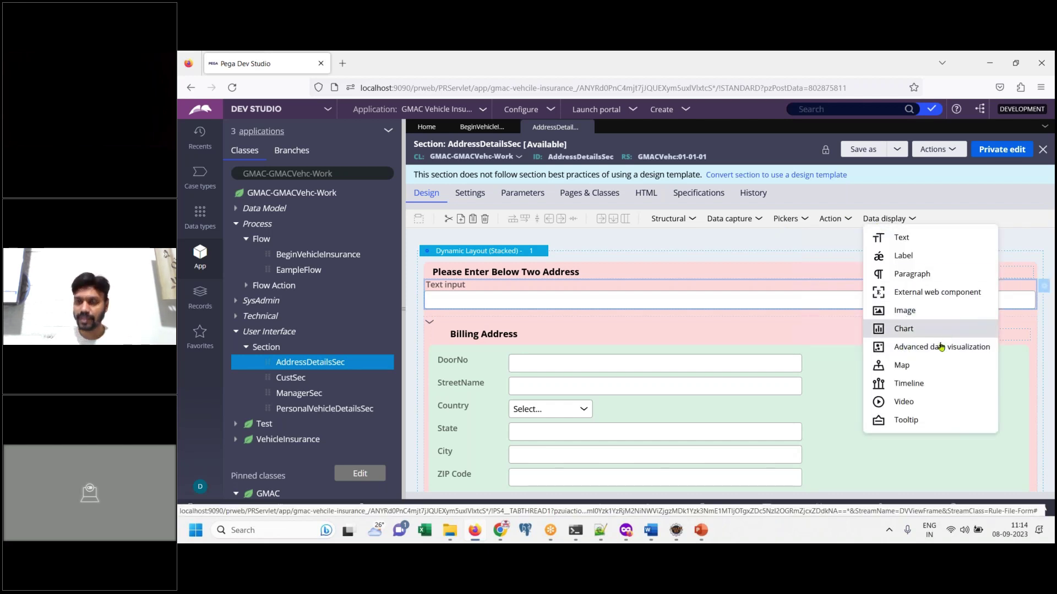
pyautogui.click(906, 329)
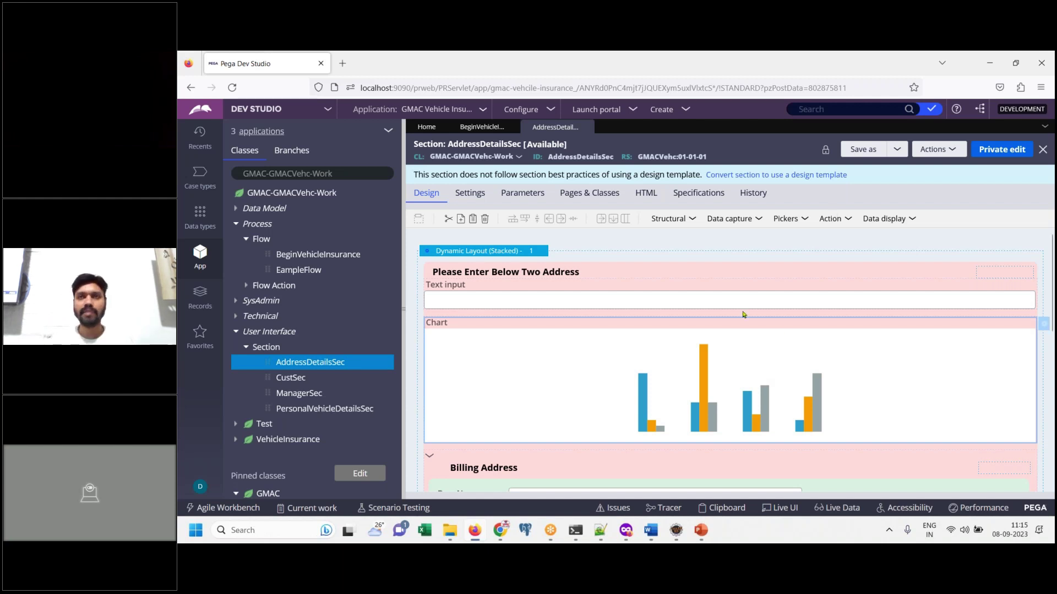
pyautogui.moveTo(703, 536)
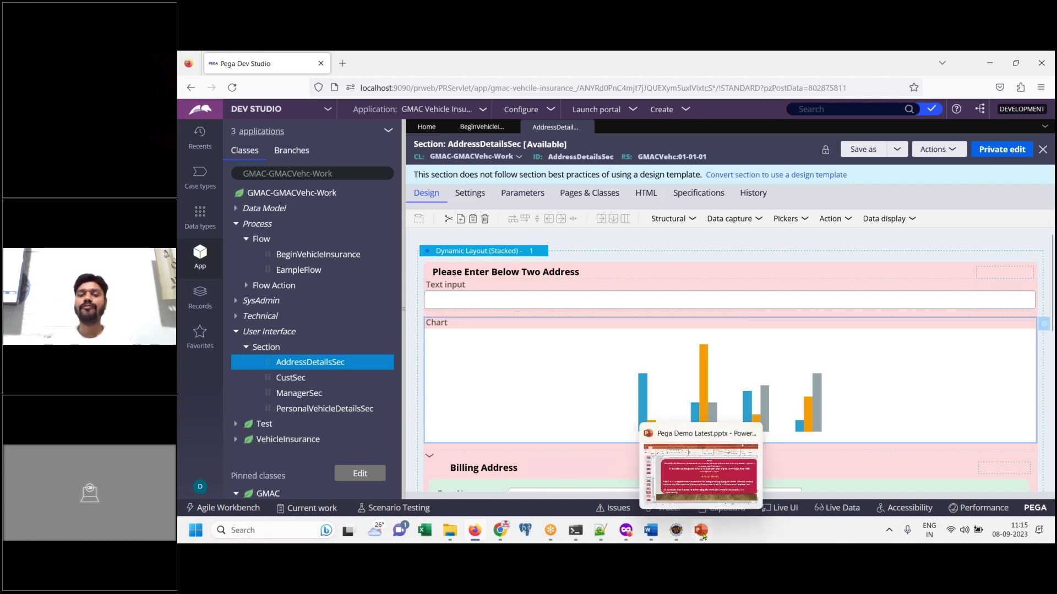
pyautogui.click(738, 302)
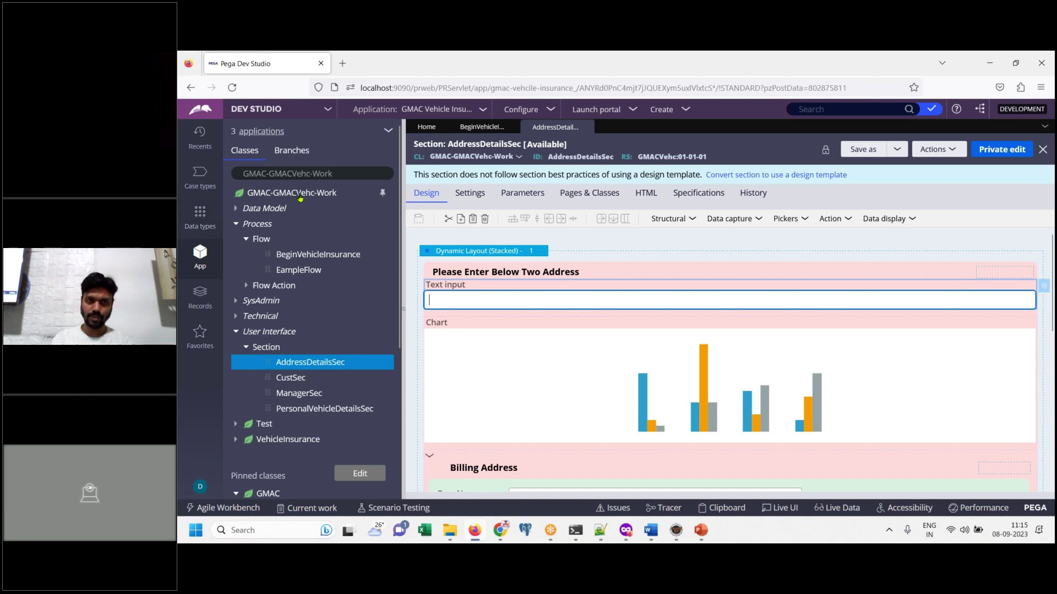
# Step: Find the GMAC-Data-Countries class in the class explorer and display its rules
pyautogui.moveTo(267, 174); pyautogui.dragTo(387, 182)
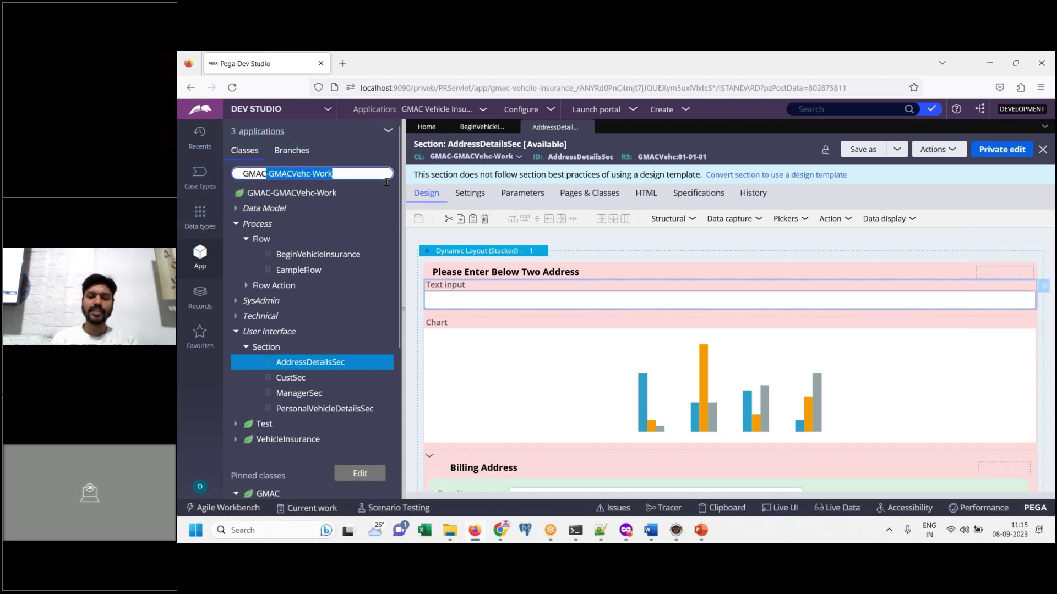
pyautogui.write('-da')
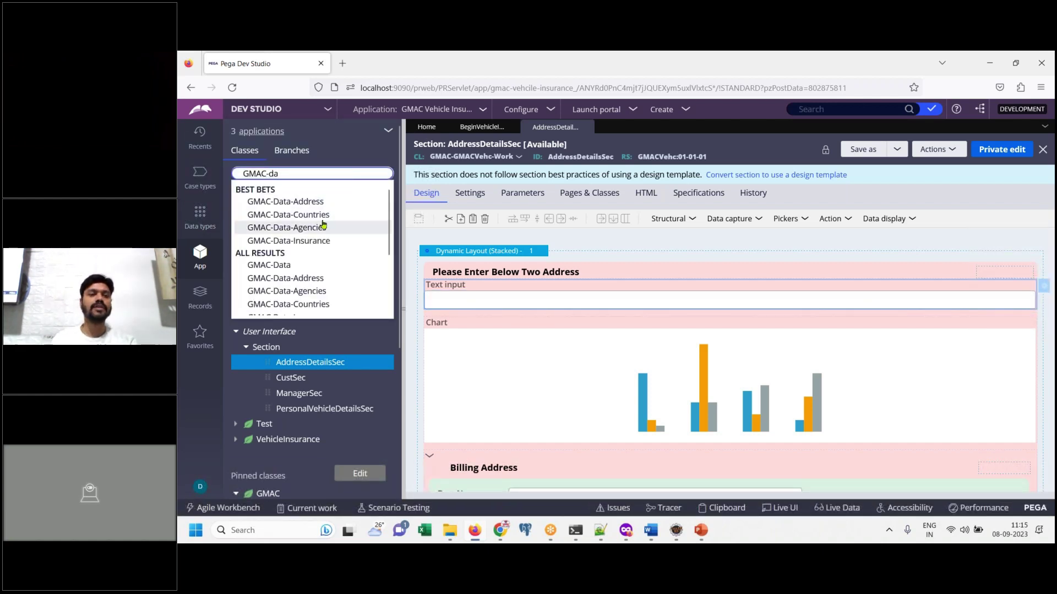
pyautogui.click(331, 216)
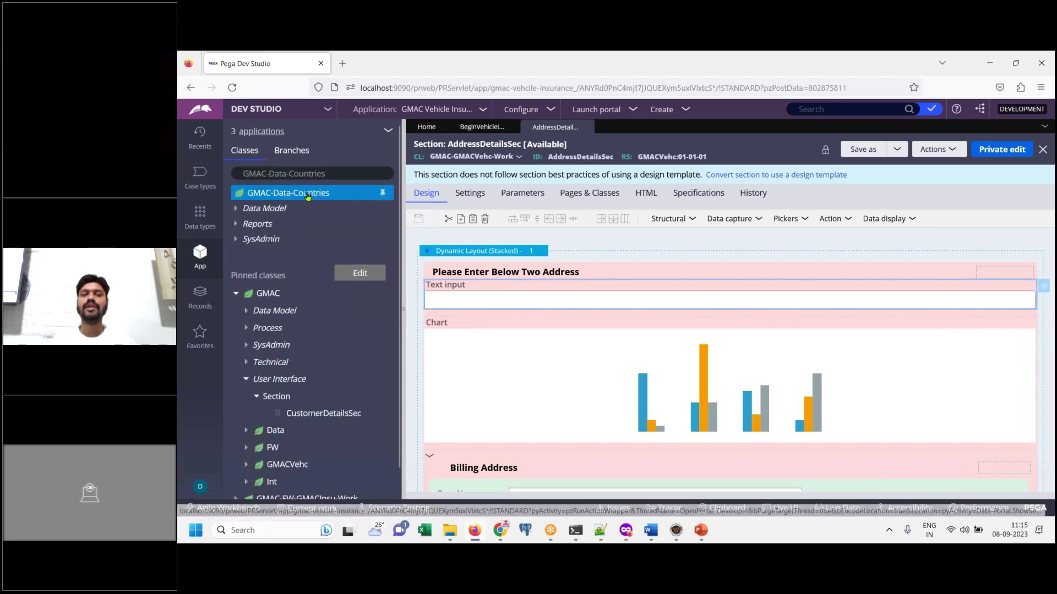
# Step: Create and open a report definition labelled "test" in the GMAC-Data-Countries class, keeping ruleset GMACVehc 01-01-02
pyautogui.rightClick(310, 200)
pyautogui.moveTo(312, 205)
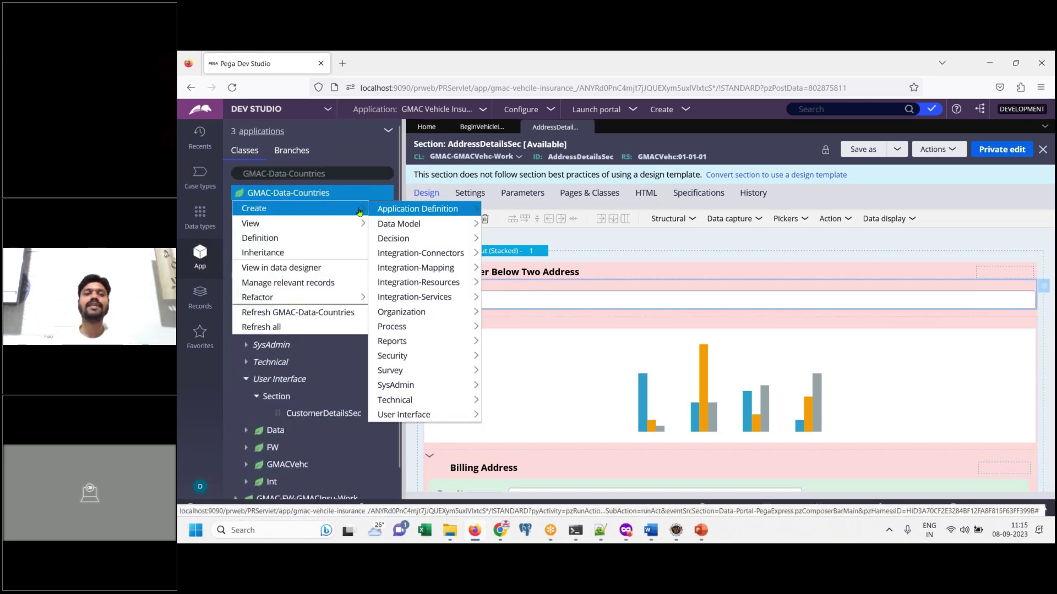
pyautogui.moveTo(407, 417)
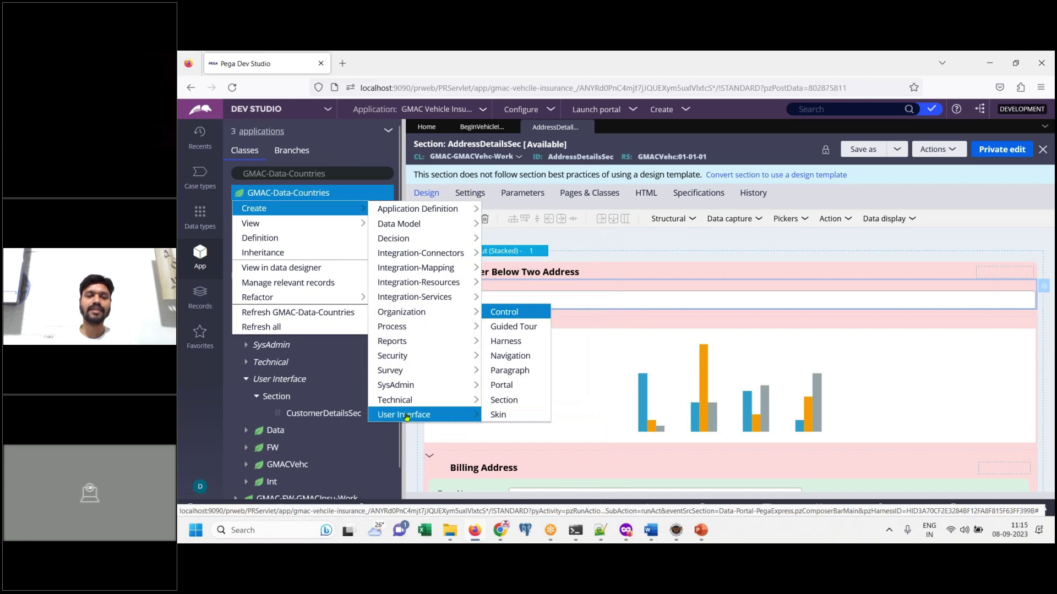
pyautogui.moveTo(404, 340)
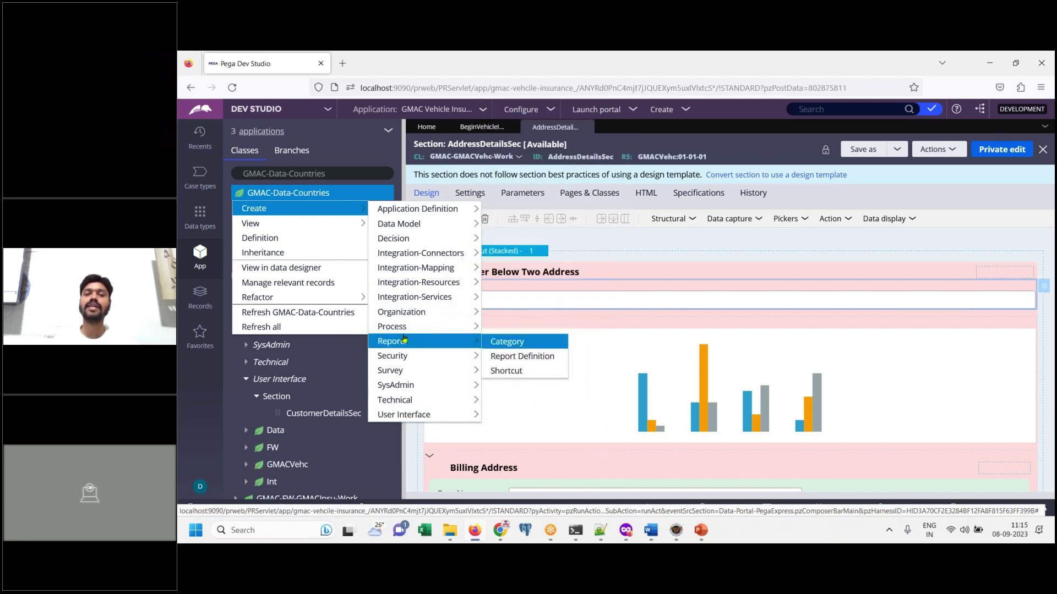
pyautogui.click(516, 356)
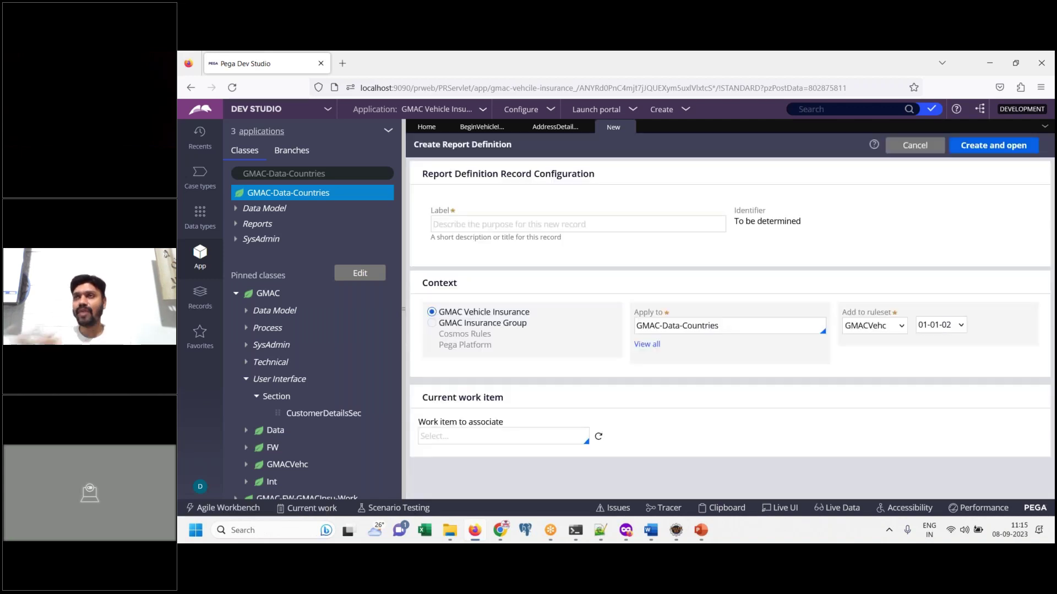
pyautogui.click(568, 226)
pyautogui.write('test')
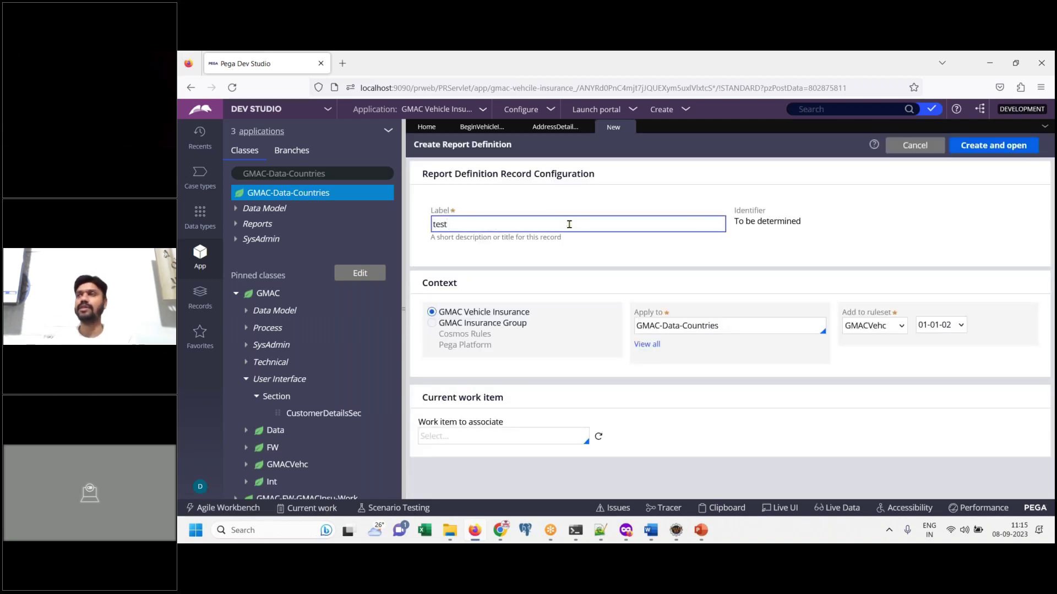
pyautogui.click(988, 153)
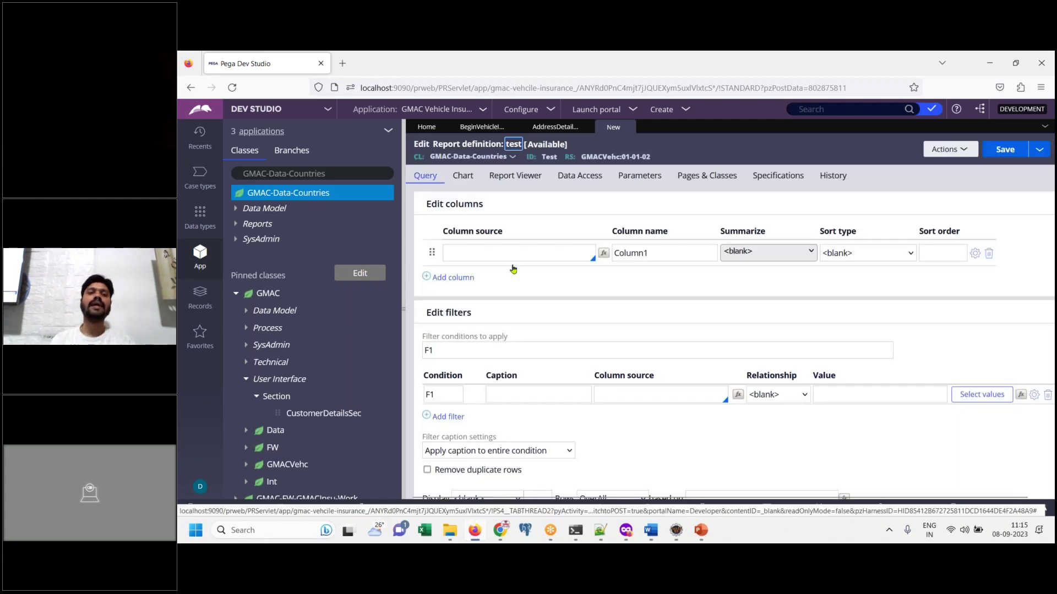
# Step: Set the source of the report's first column to .CountryCode
pyautogui.click(509, 253)
pyautogui.write('.C')
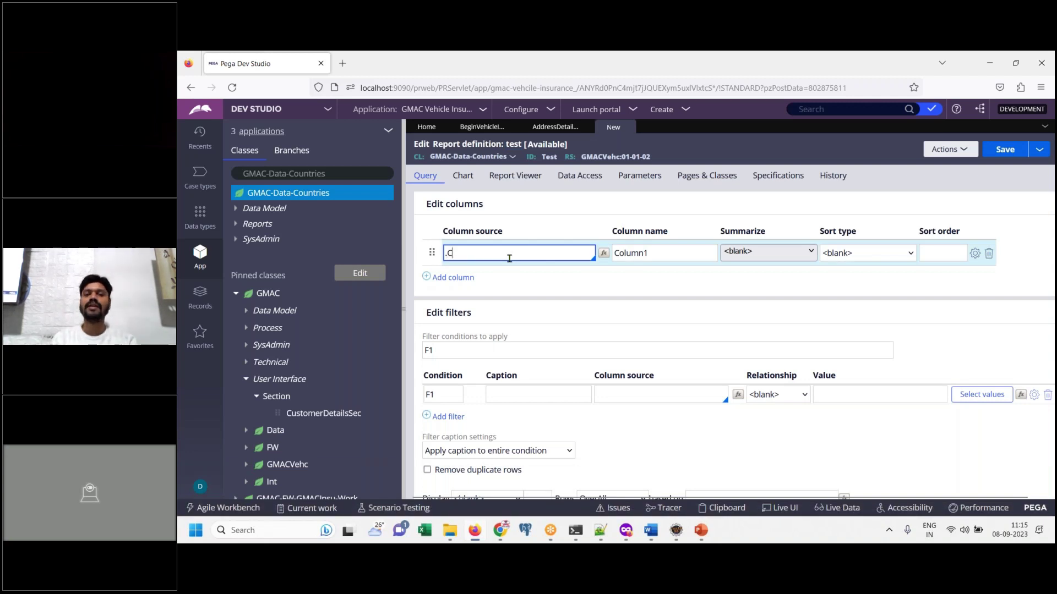
pyautogui.write('oi')
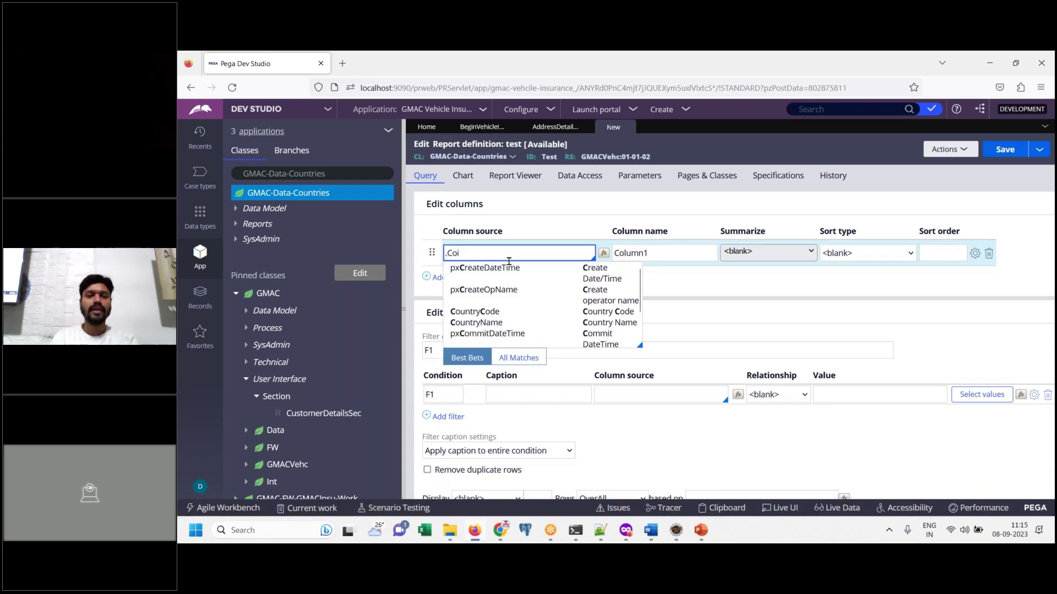
pyautogui.press('BackSpace')
pyautogui.write('u')
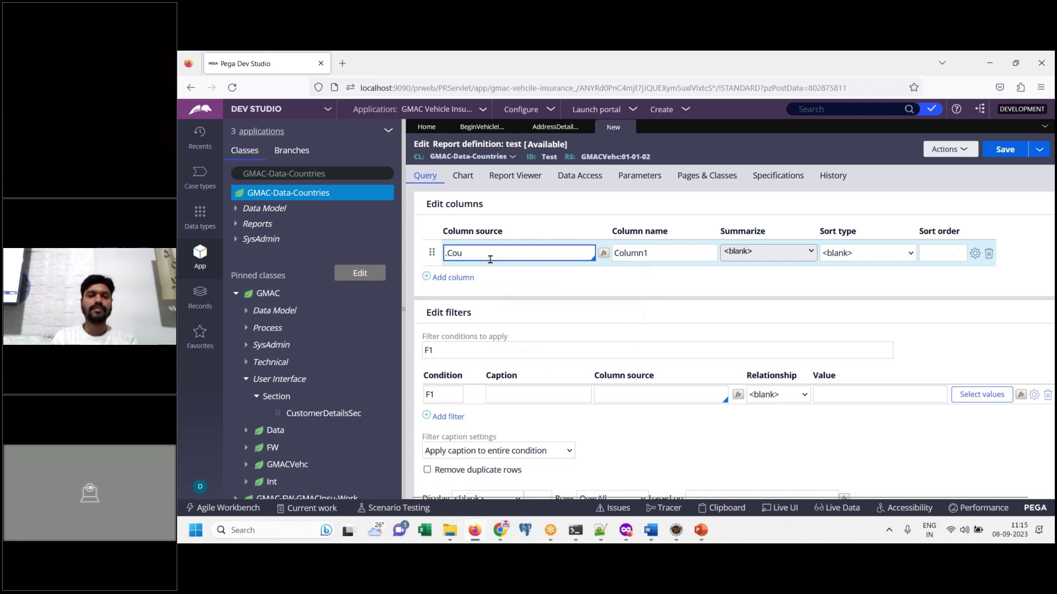
pyautogui.click(477, 270)
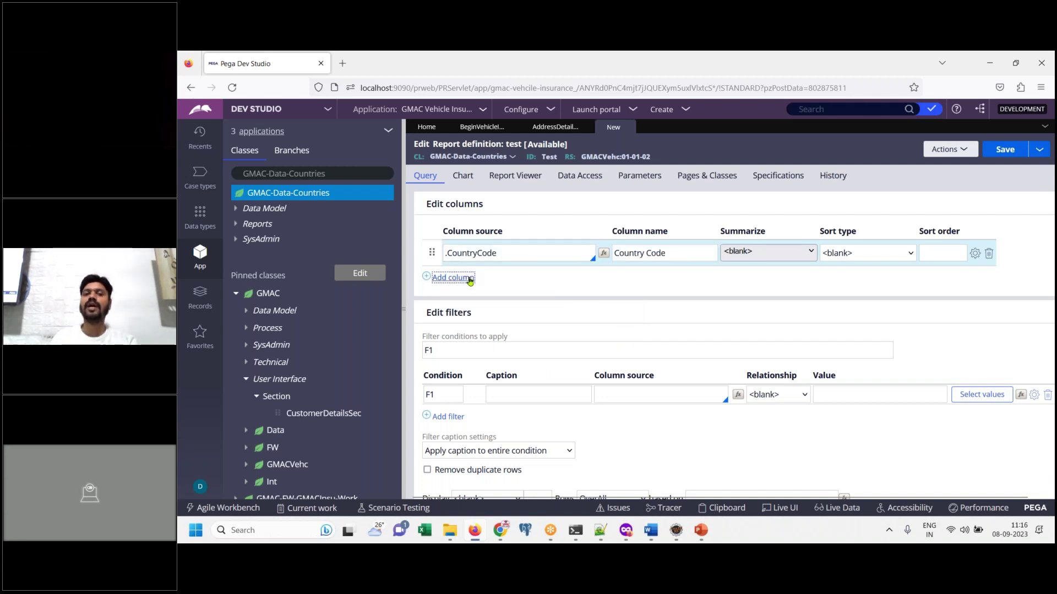
# Step: Add a second report column with source .CountryName and save the report definition
pyautogui.click(470, 278)
pyautogui.write('.cou')
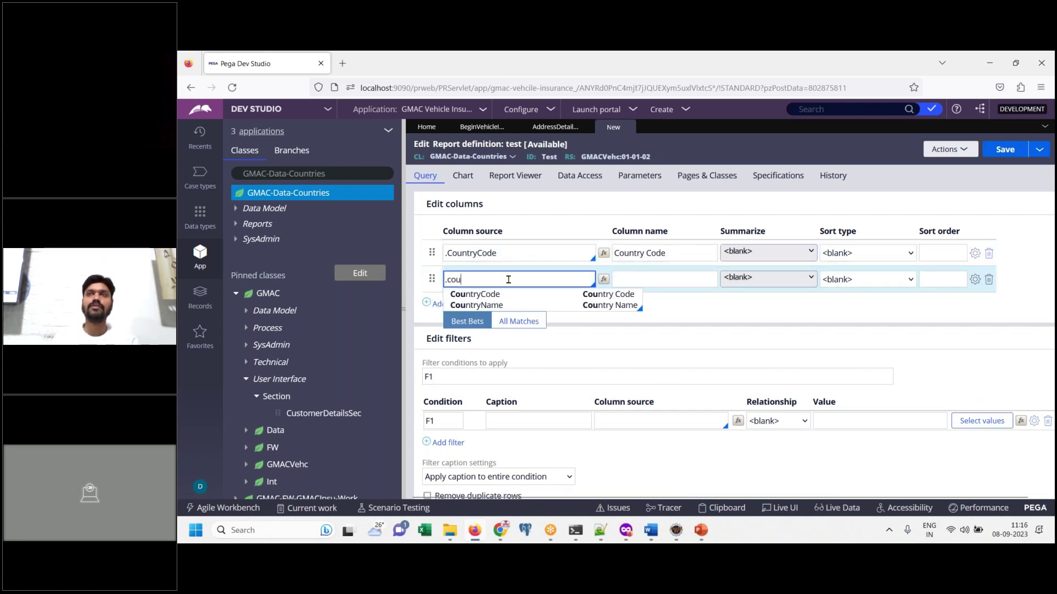
pyautogui.click(483, 304)
pyautogui.click(995, 151)
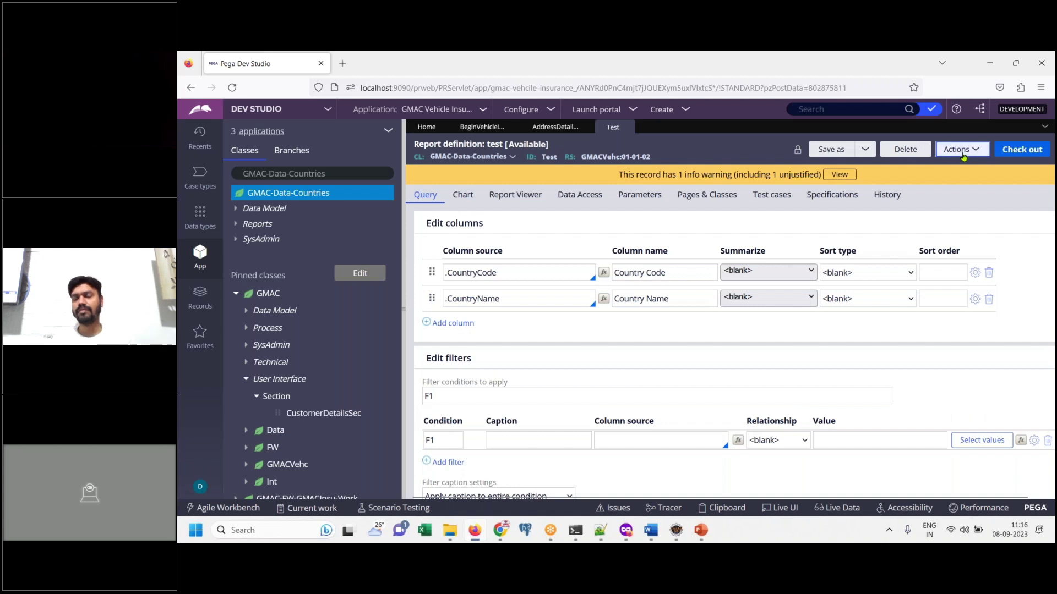
# Step: Run the test report and maximize its results window
pyautogui.click(963, 155)
pyautogui.click(947, 165)
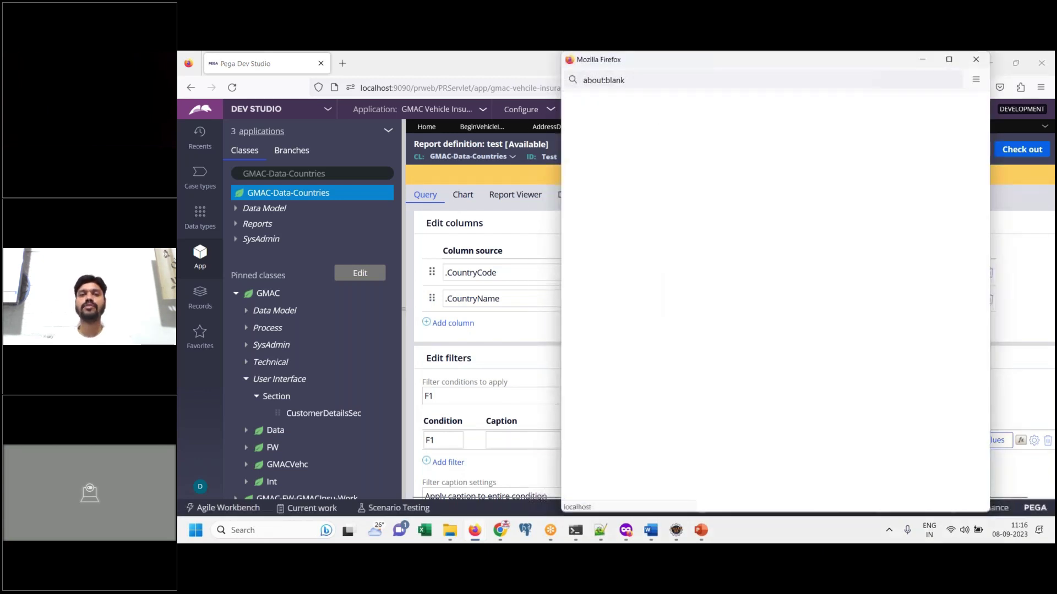
pyautogui.doubleClick(783, 63)
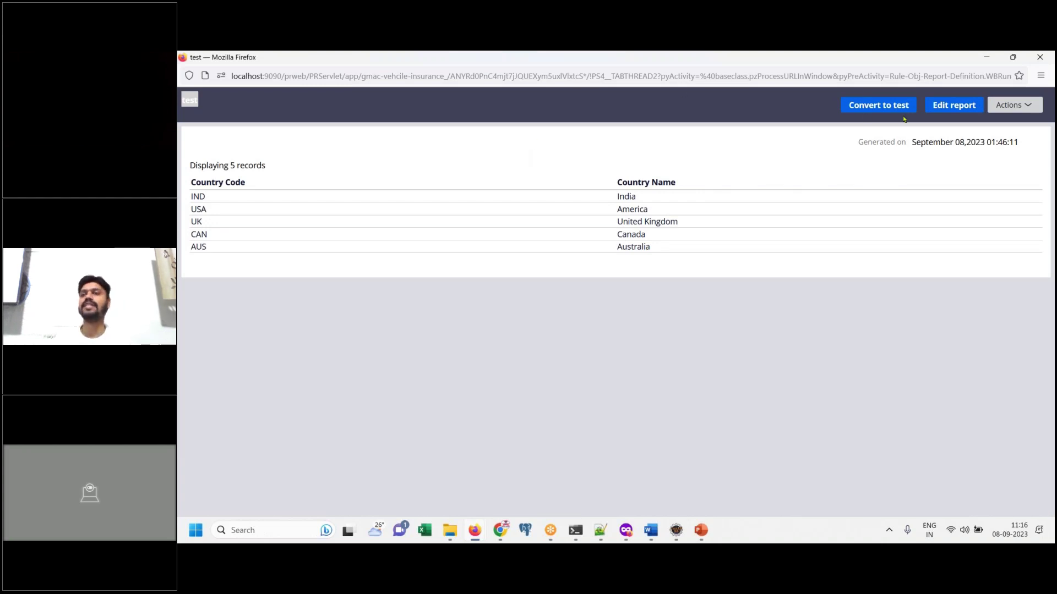
# Step: Export the report results to Excel and return to the report definition
pyautogui.click(1022, 105)
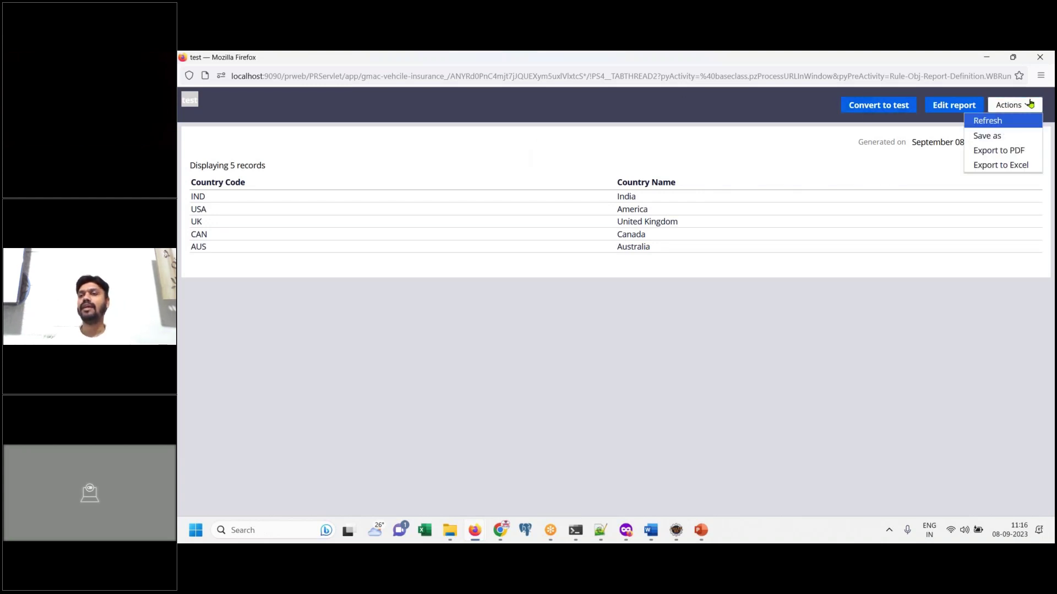
pyautogui.click(1000, 165)
pyautogui.doubleClick(786, 57)
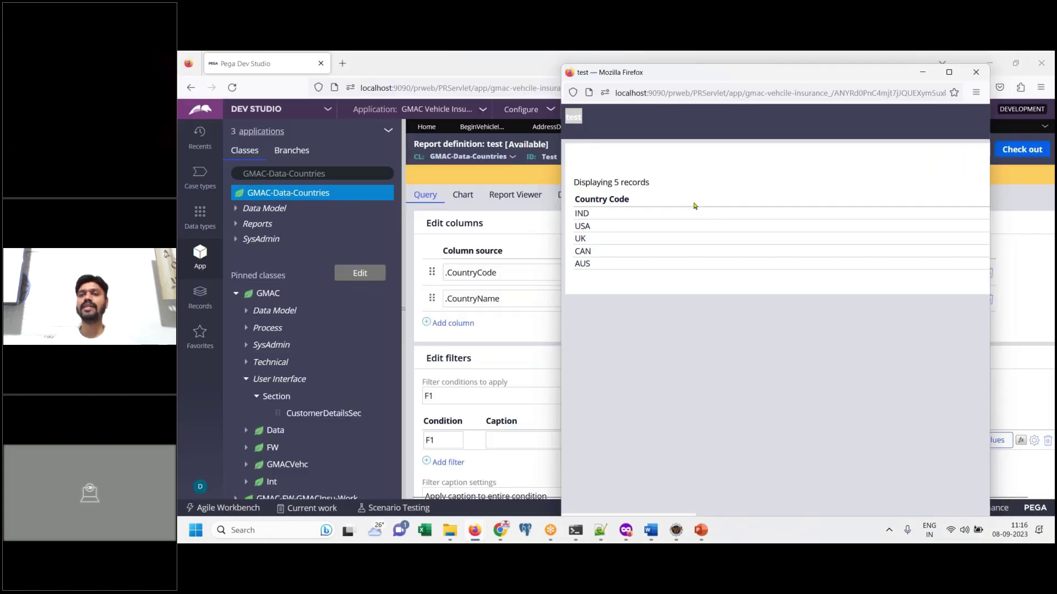
pyautogui.click(779, 60)
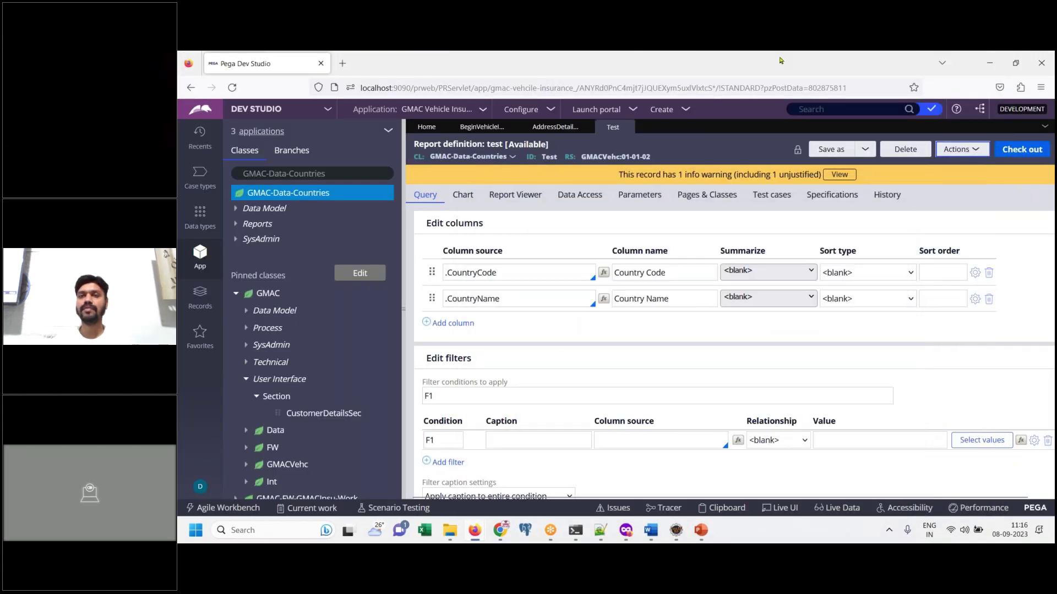
pyautogui.doubleClick(779, 60)
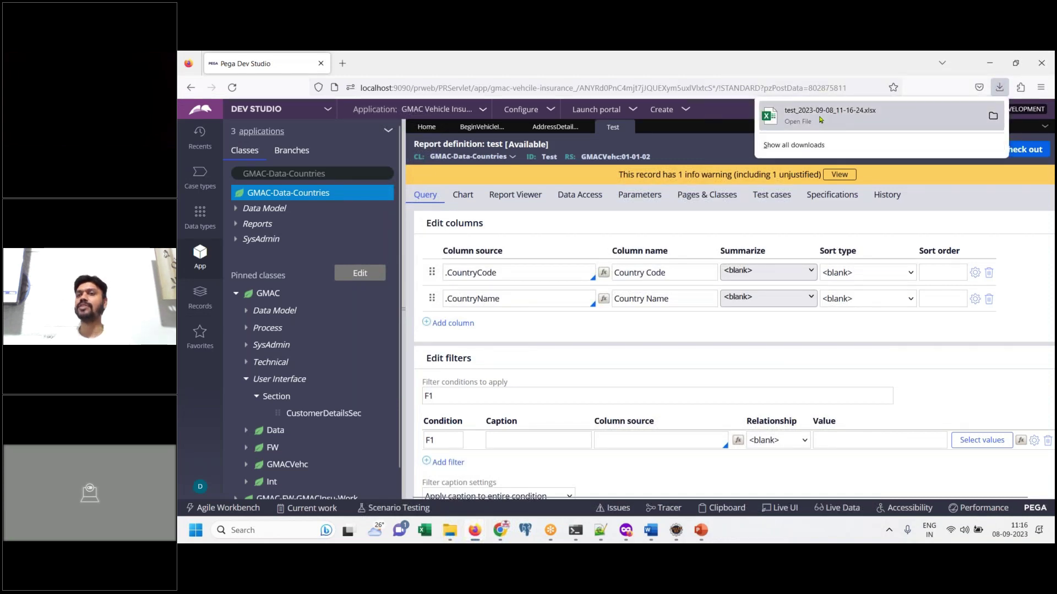
# Step: Open the downloaded test workbook in Excel at full size, review the exported country data, and minimize it
pyautogui.click(820, 120)
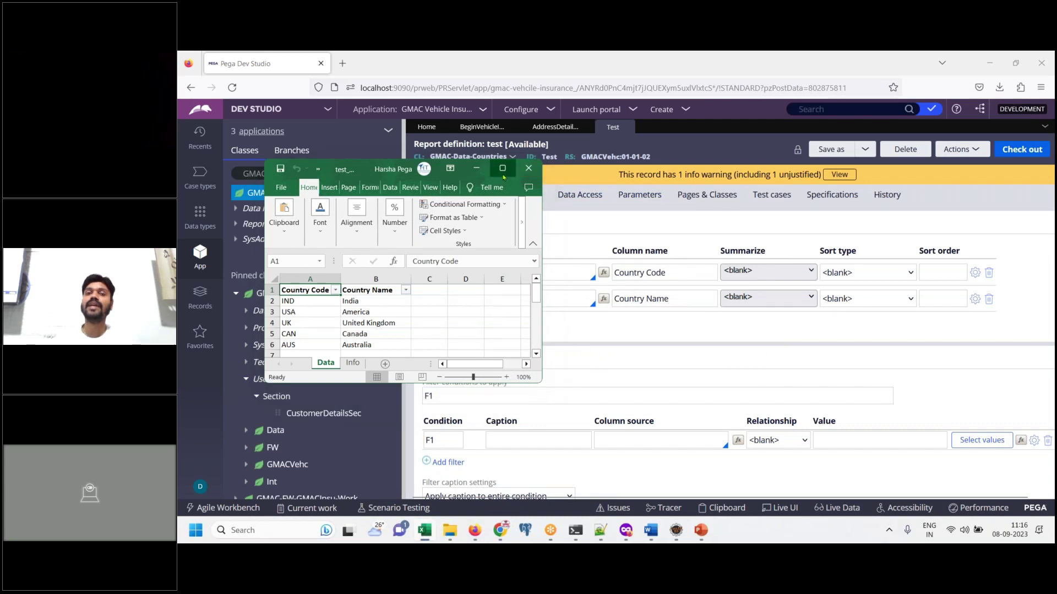
pyautogui.click(502, 168)
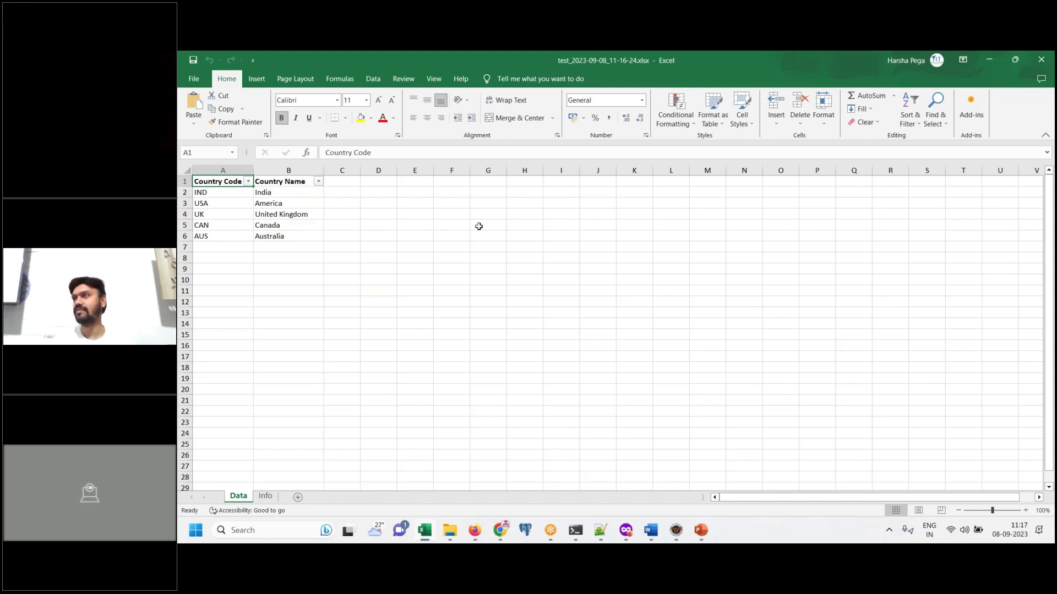
pyautogui.press('super+Down')
pyautogui.press('super+Down')
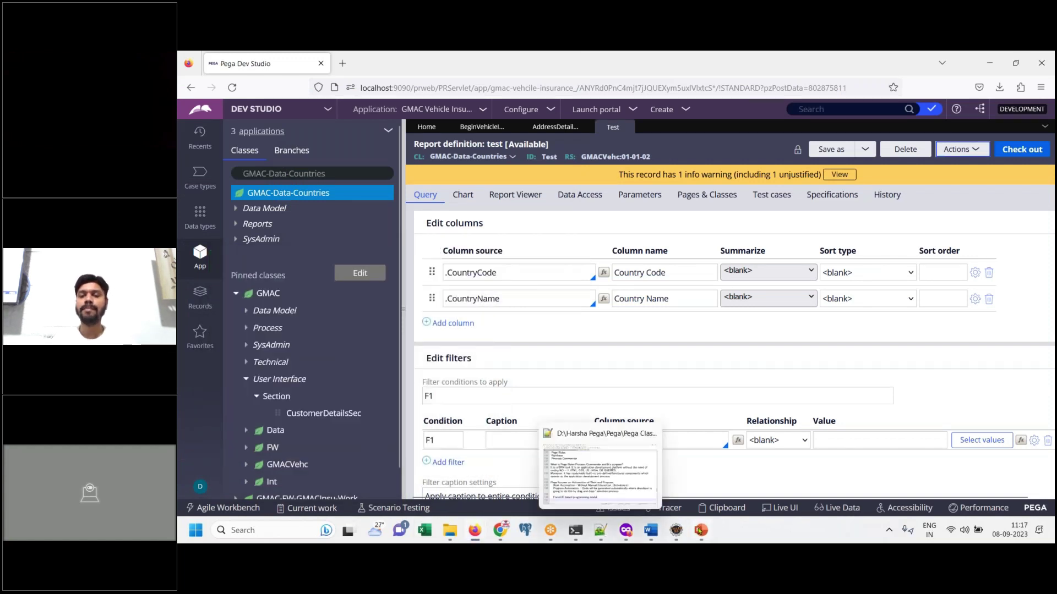
# Step: Switch to the Pega Demo Latest.pptx presentation in PowerPoint and go to slide 23
pyautogui.click(700, 530)
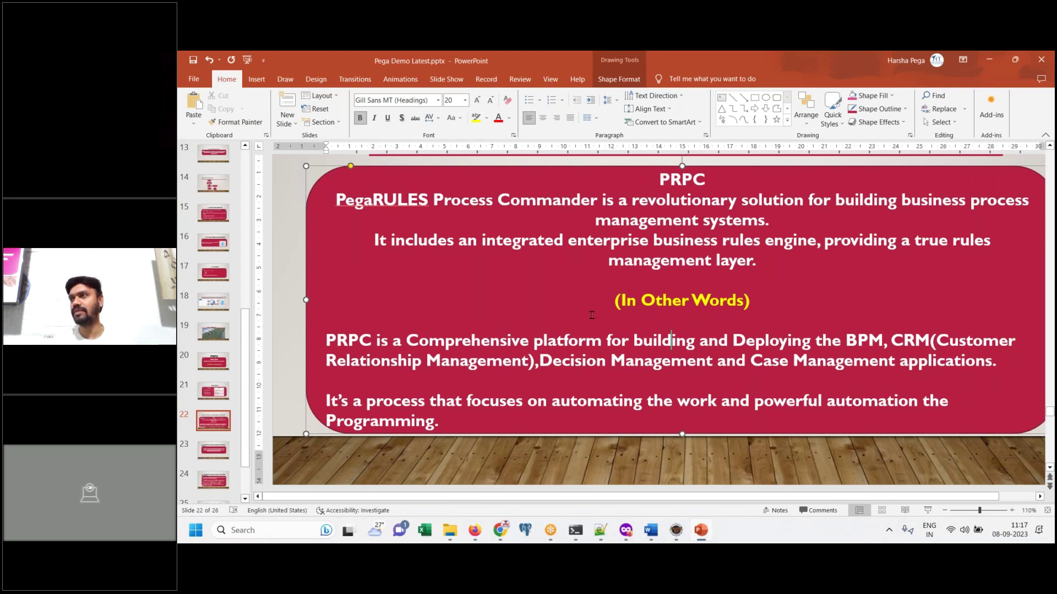
pyautogui.click(219, 459)
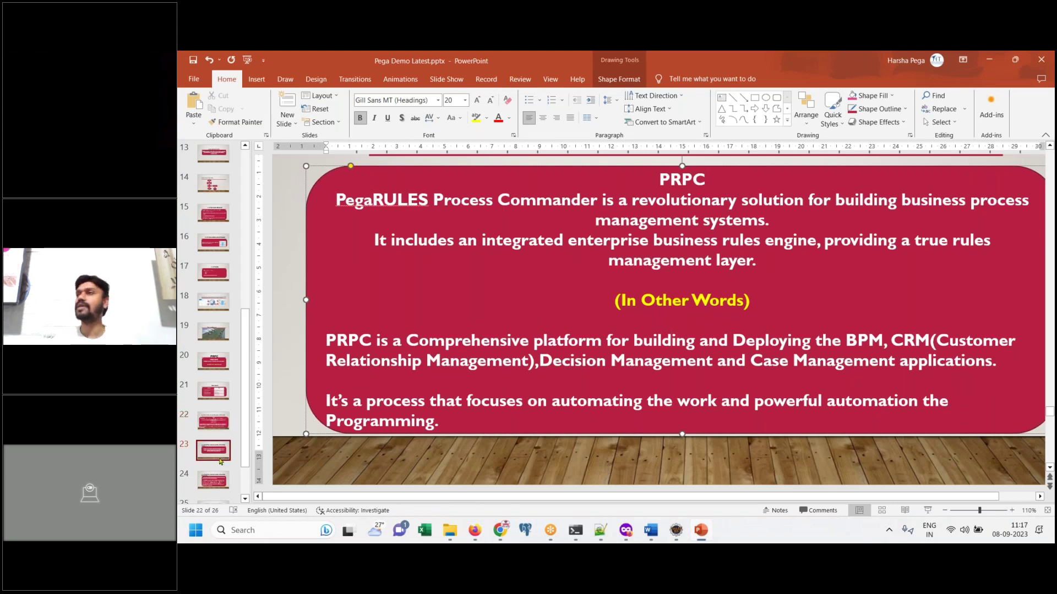